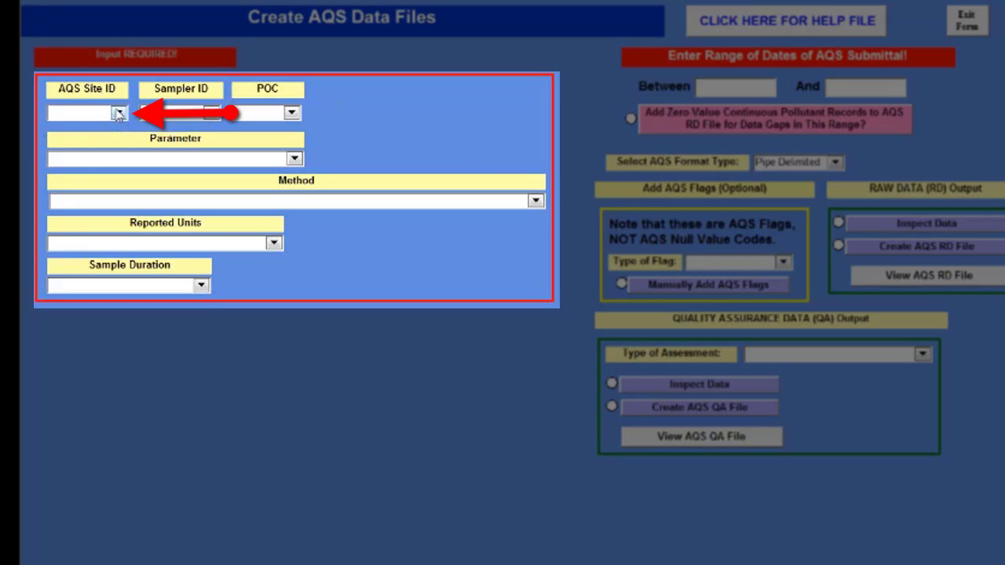
Identify the monitor with AQS Site ID 0025, Sampler ID INO3 and POC 1.
left_click(118, 113)
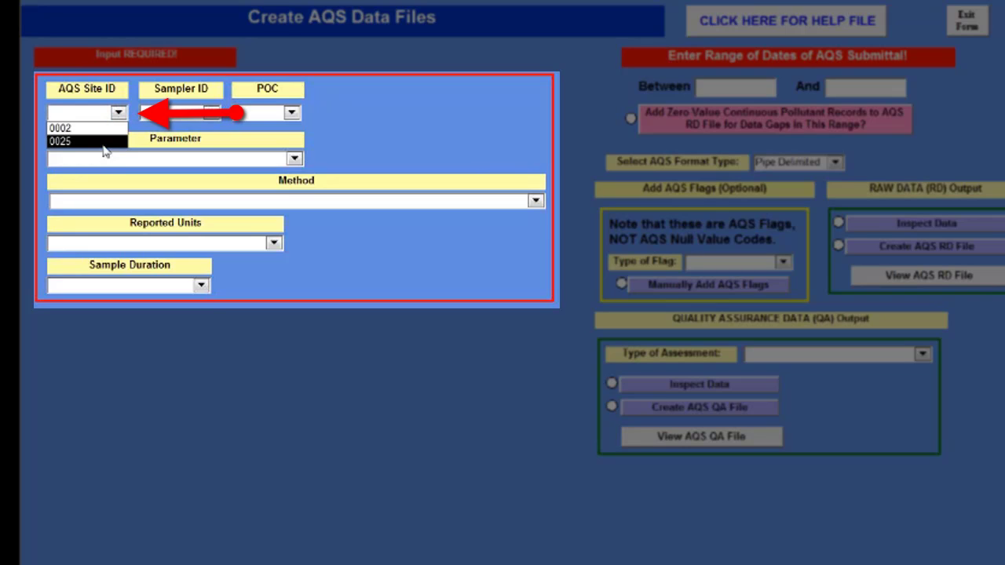
left_click(103, 144)
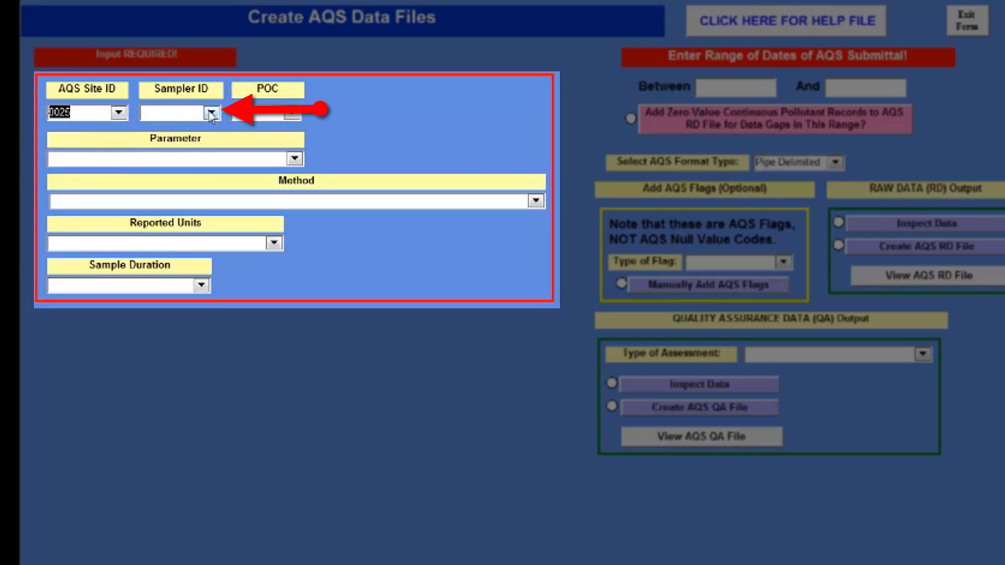
left_click(212, 114)
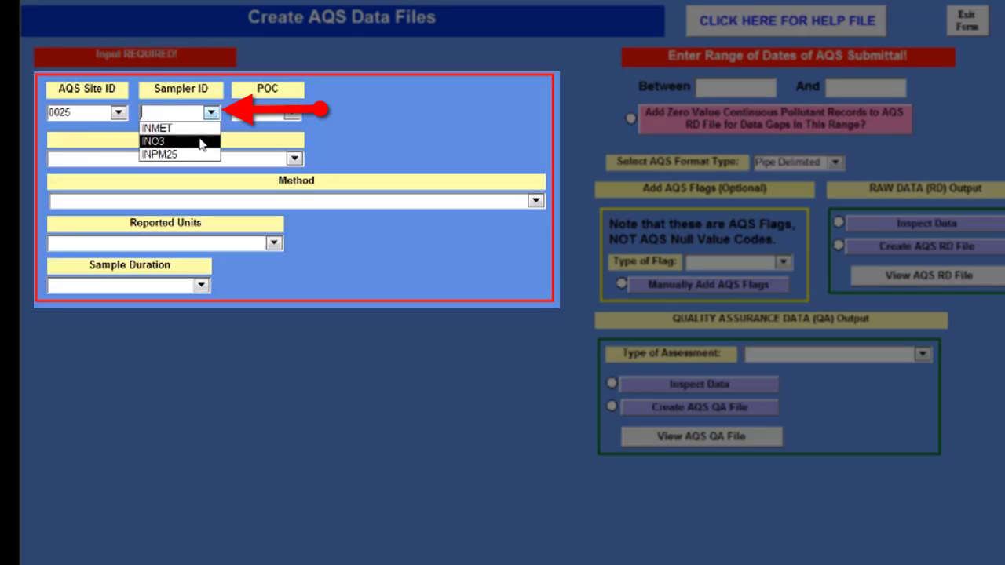
left_click(200, 144)
left_click(259, 127)
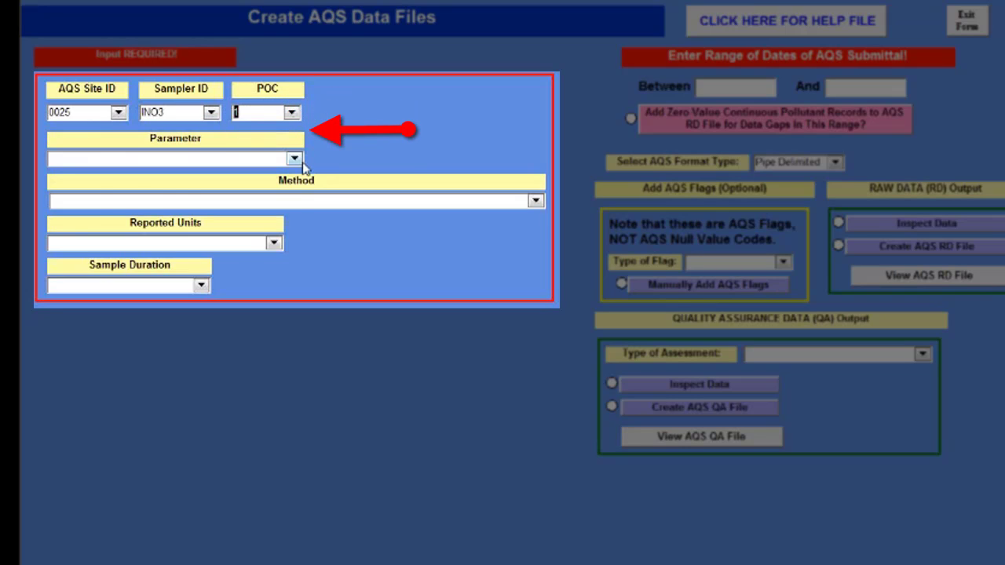
Set the parameter to 44201 Ozone and the method to 087, continuous instrumental ultra violet absorption.
left_click(302, 162)
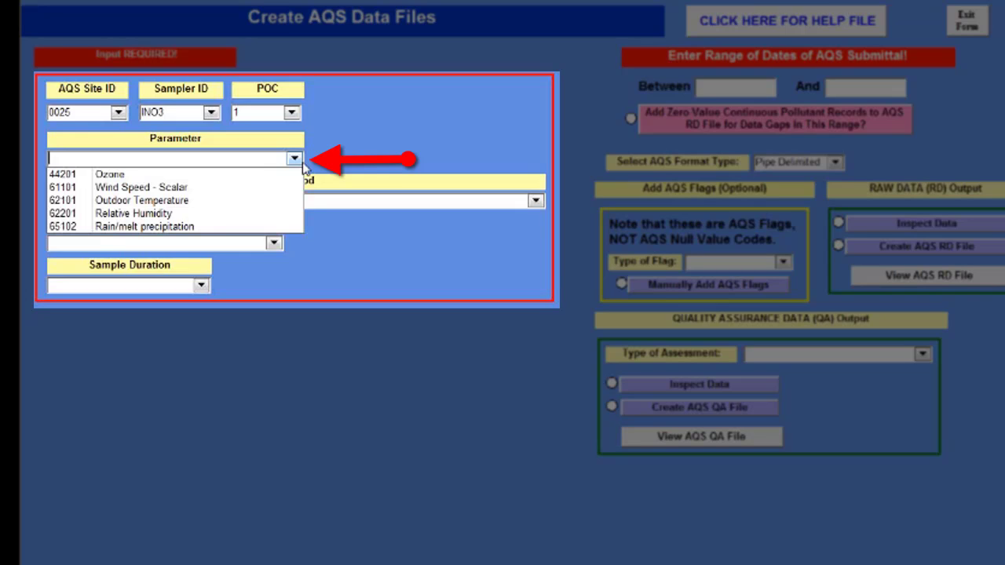
left_click(79, 174)
left_click(535, 202)
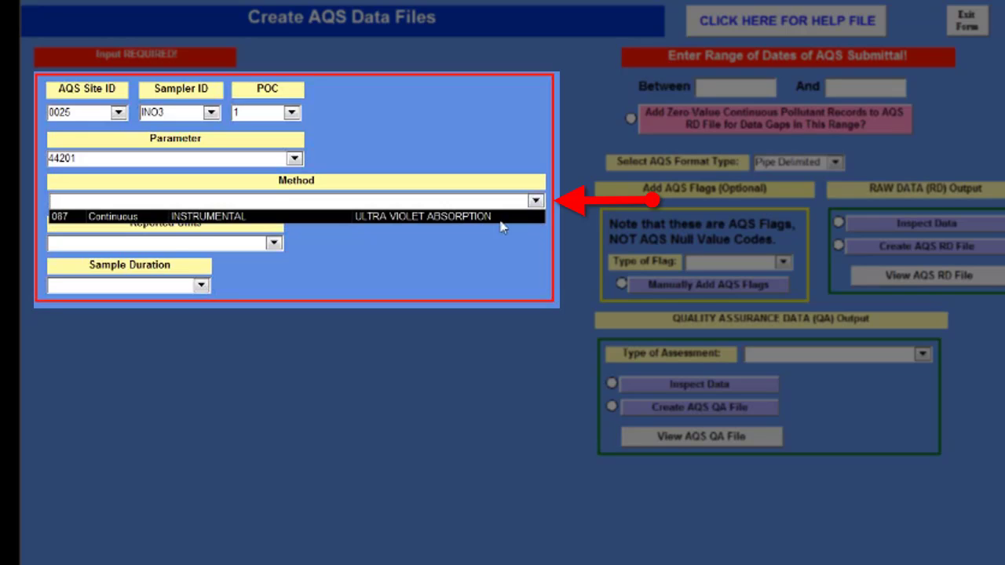
left_click(501, 220)
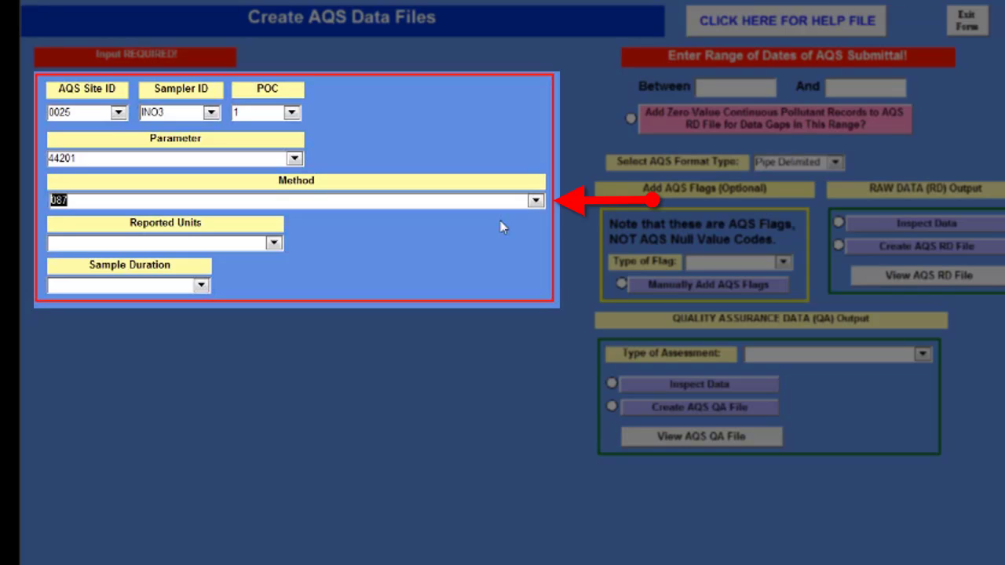
Set the reported units to 008 Parts per billion and the sample duration to 1 HOUR.
left_click(273, 243)
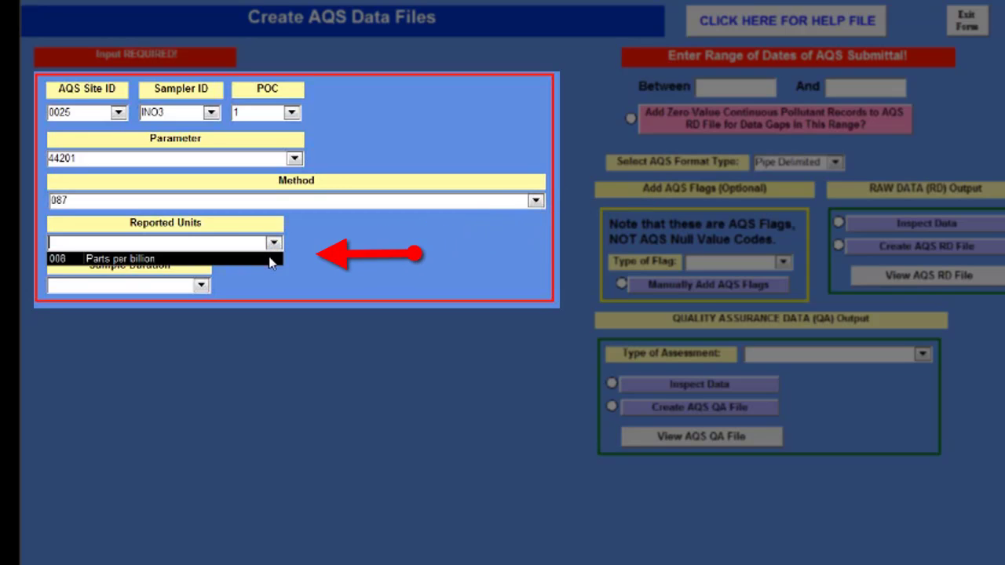
left_click(270, 259)
left_click(202, 285)
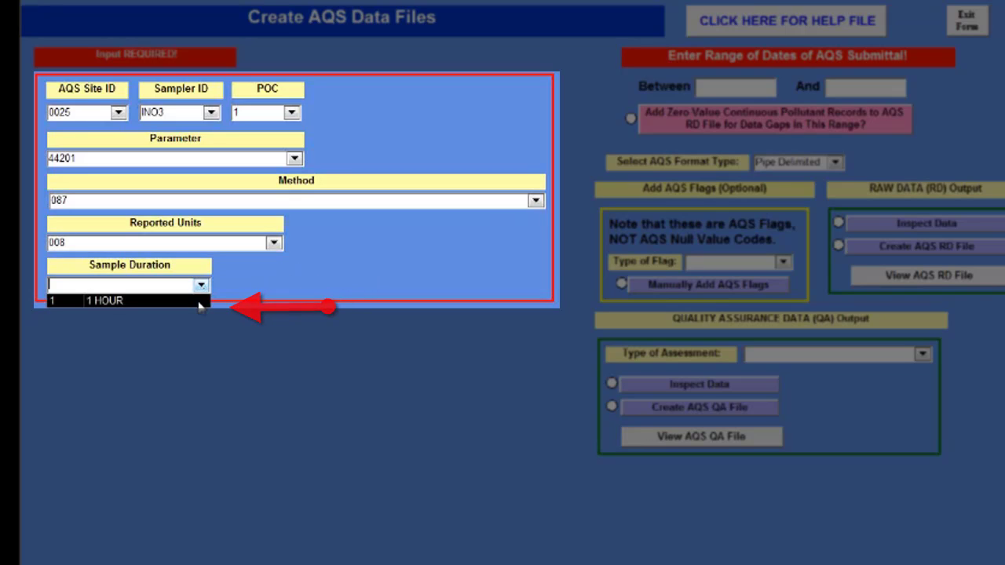
left_click(198, 299)
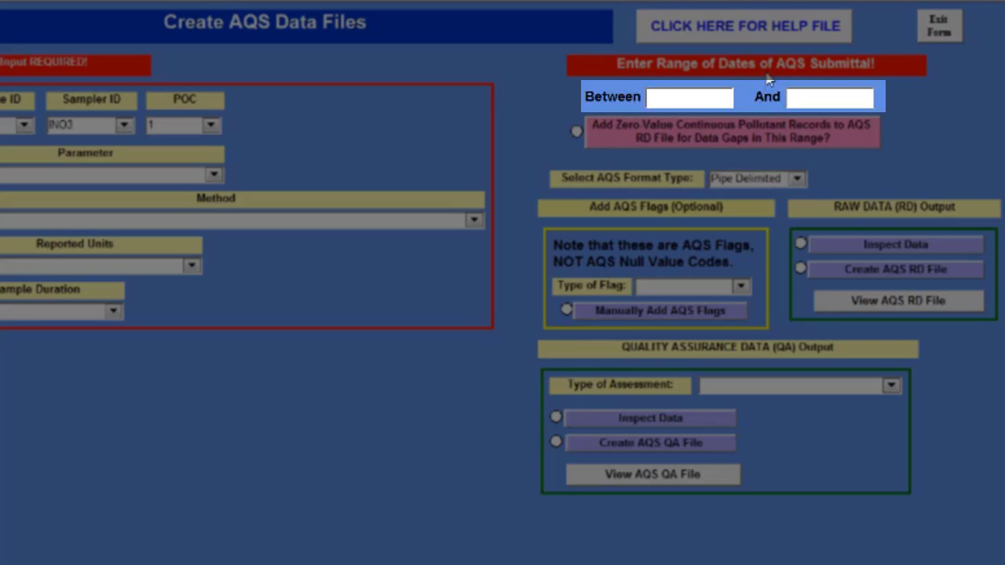
Set the AQS submittal range to 8/8/2013 through 8/22/2013 and check it for data gaps, declining to add zero-value records.
left_click(672, 102)
type("8/8/2013")
key("Tab")
type("8/22/2013")
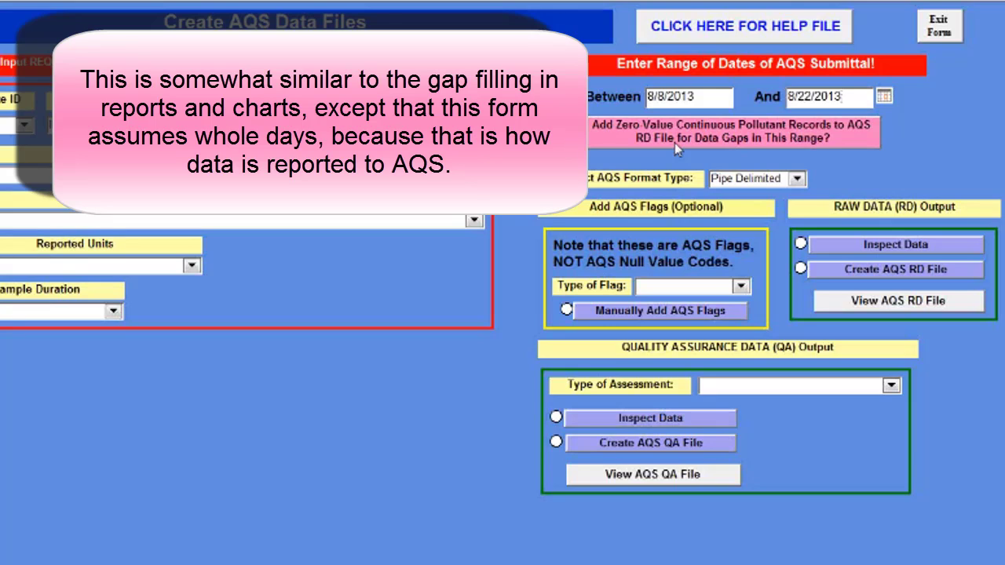
left_click(675, 142)
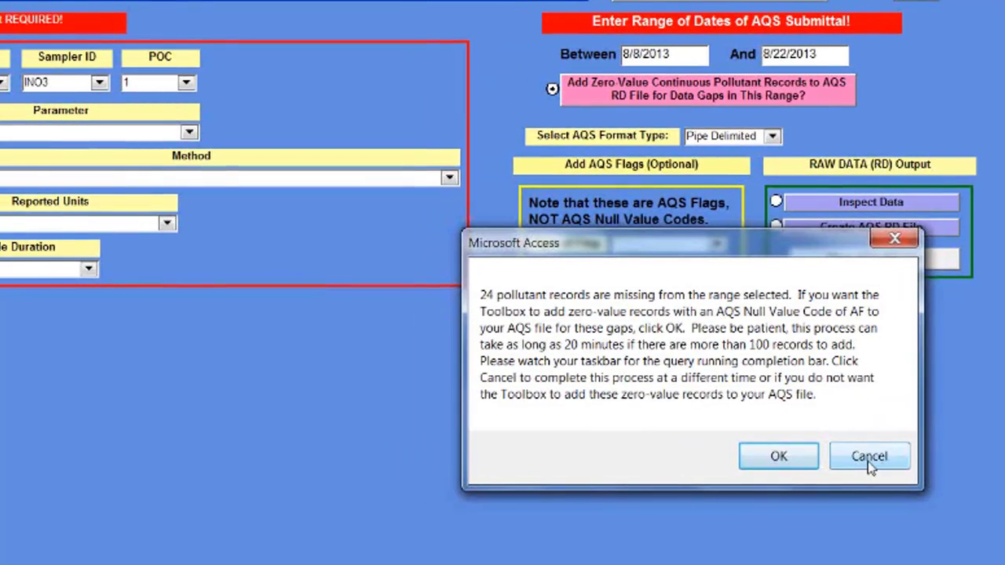
left_click(870, 462)
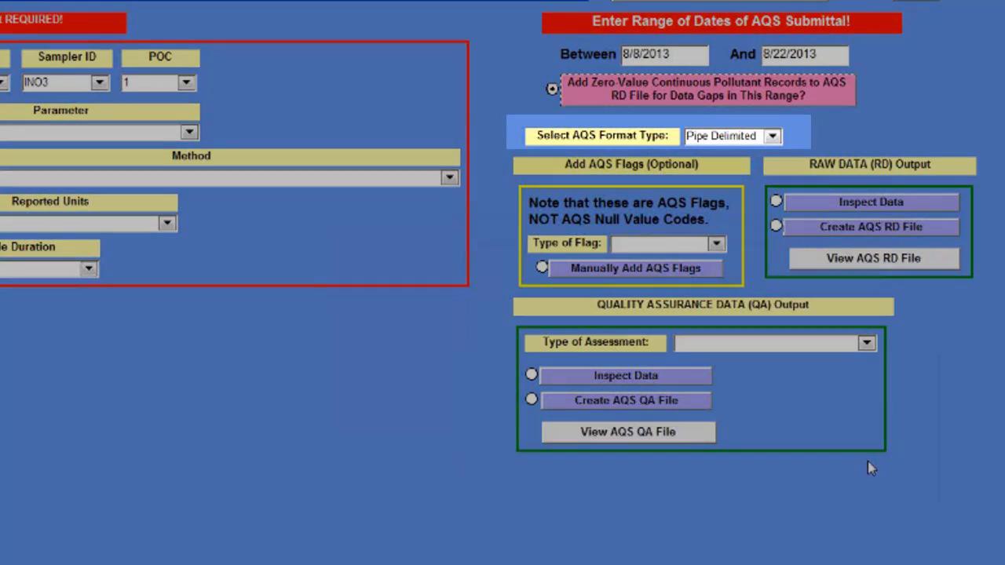
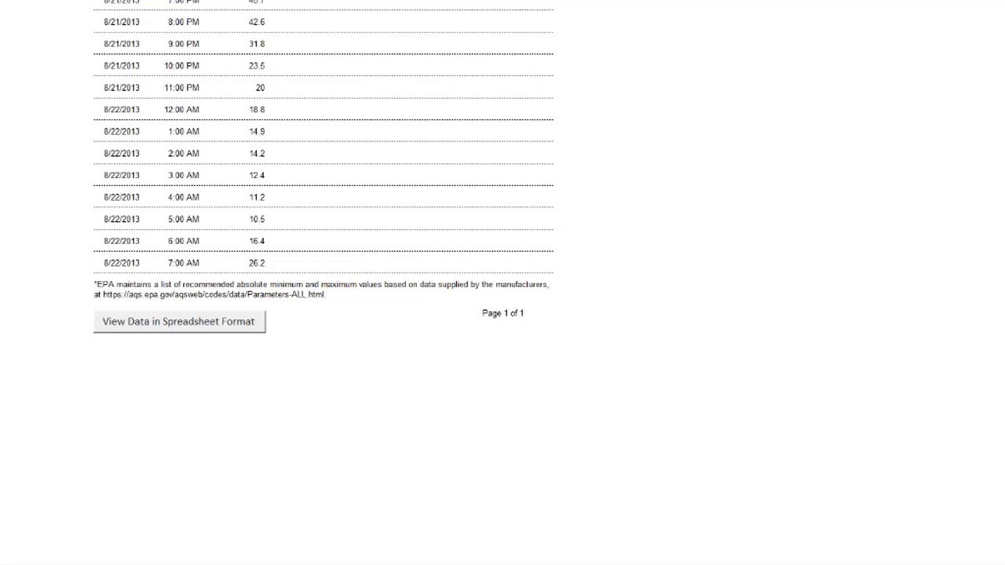
Review the hourly O3 concentrations report back up to its summary at the beginning, and close it.
scroll(323, 283, "up", 20)
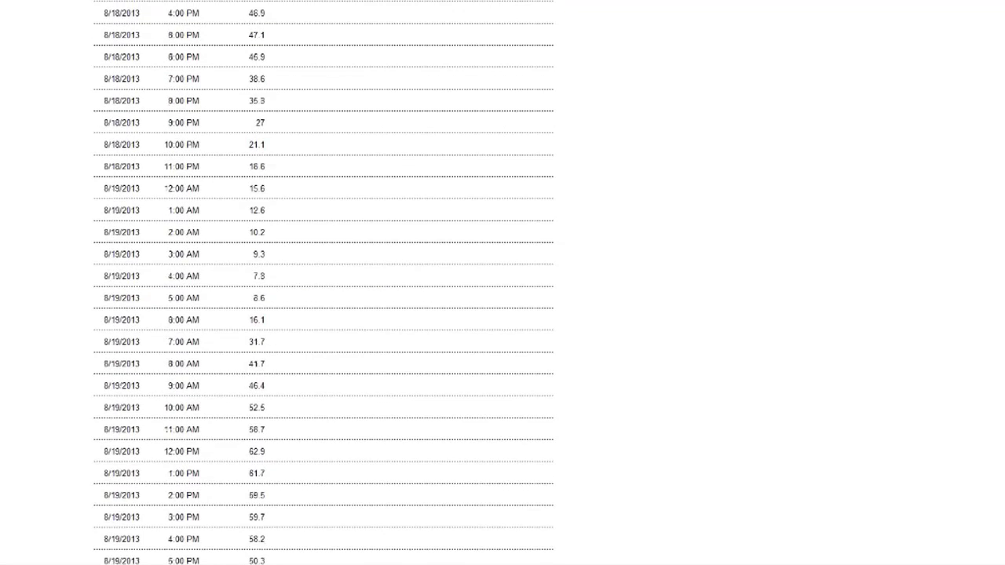
scroll(324, 283, "up", 20)
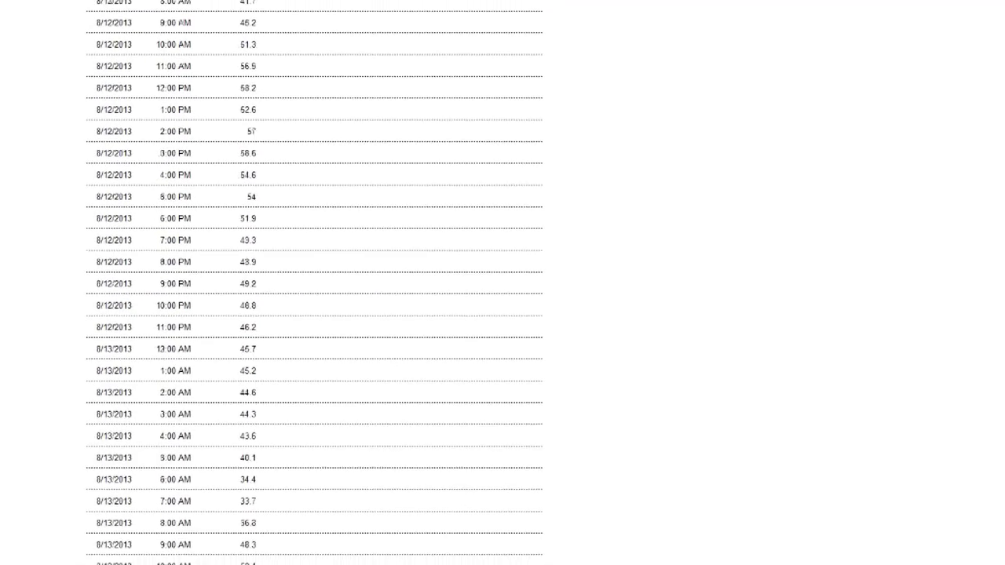
scroll(323, 283, "up", 3)
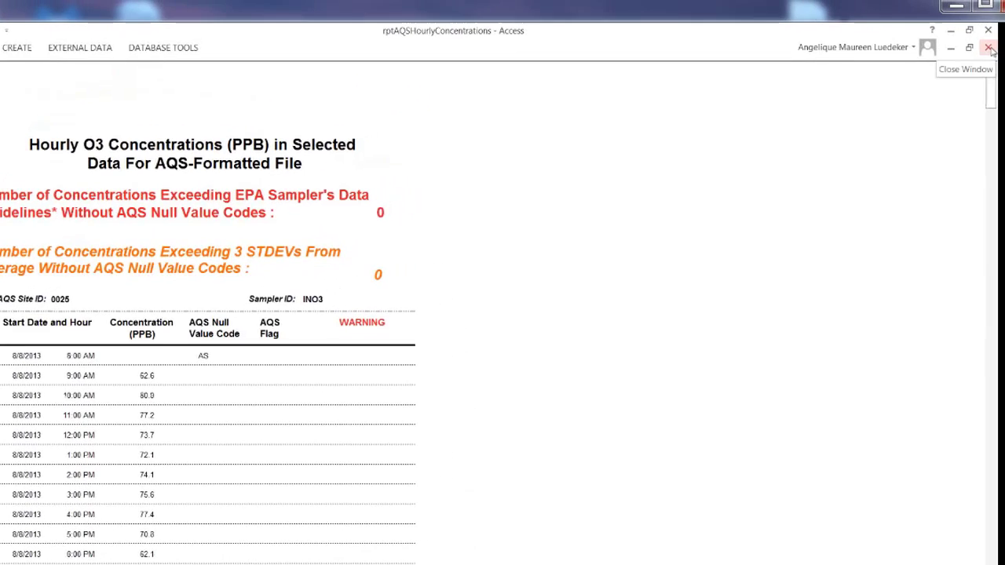
left_click(989, 48)
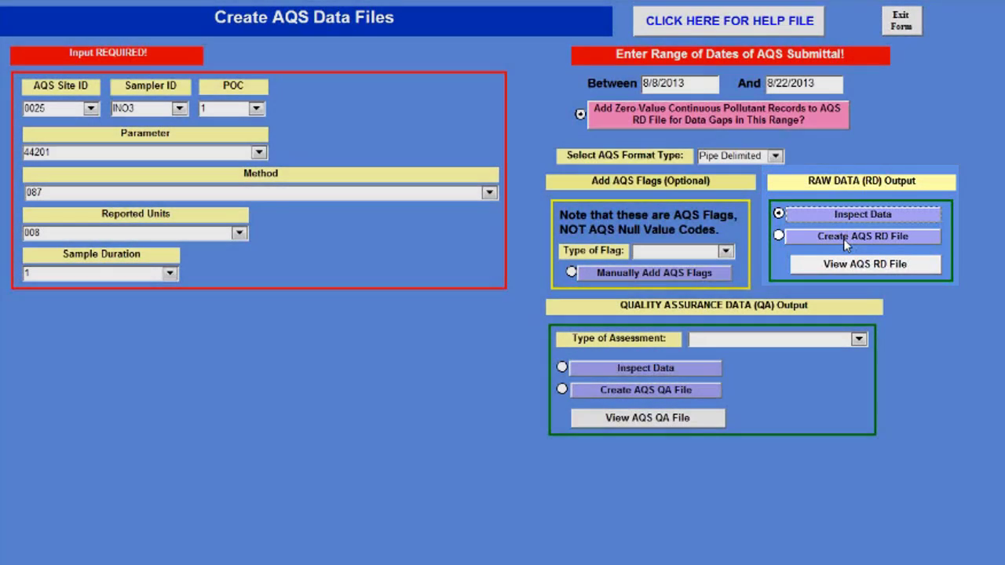
Create the pipe-delimited AQS raw data (RD) file and open it for viewing.
left_click(843, 239)
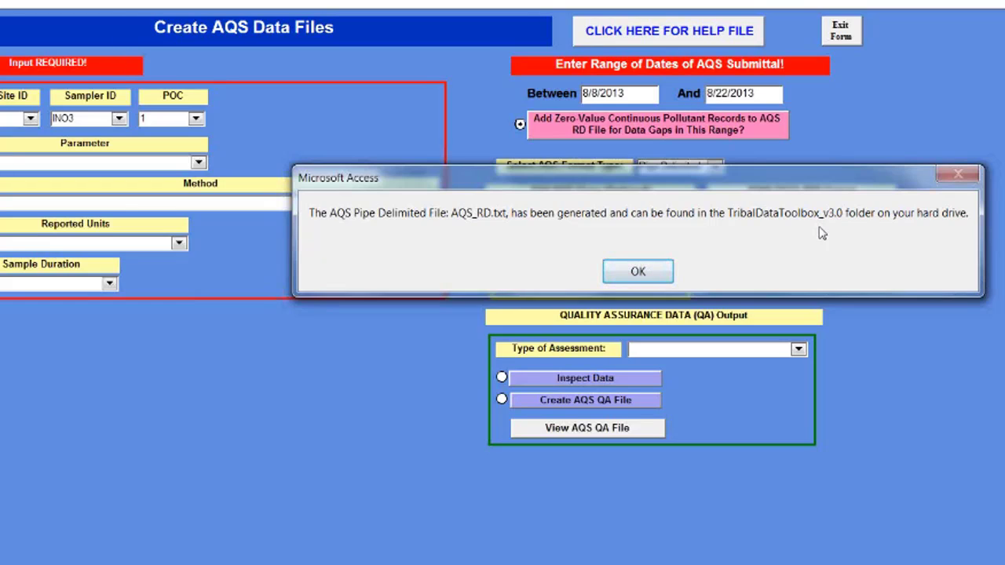
left_click(670, 271)
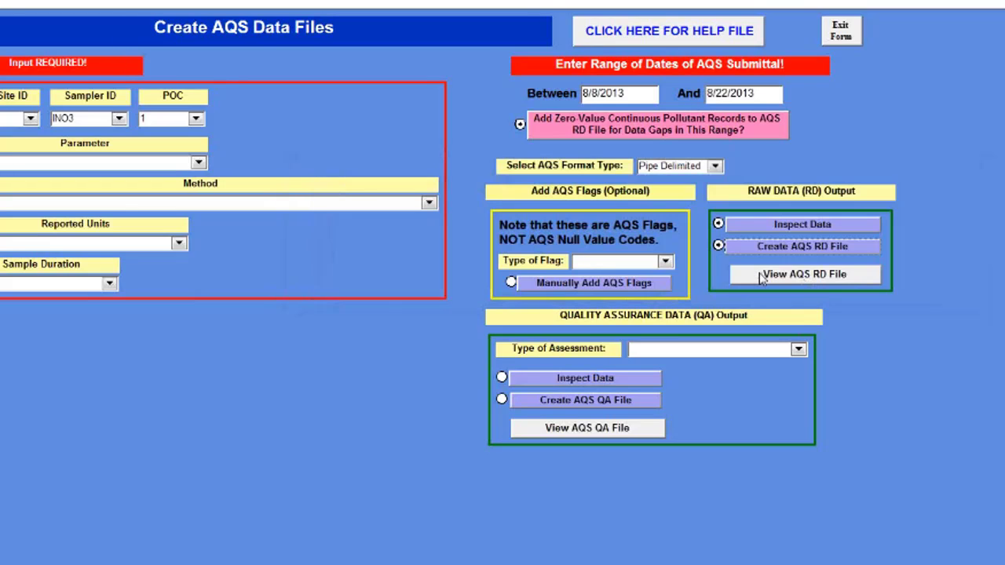
left_click(814, 276)
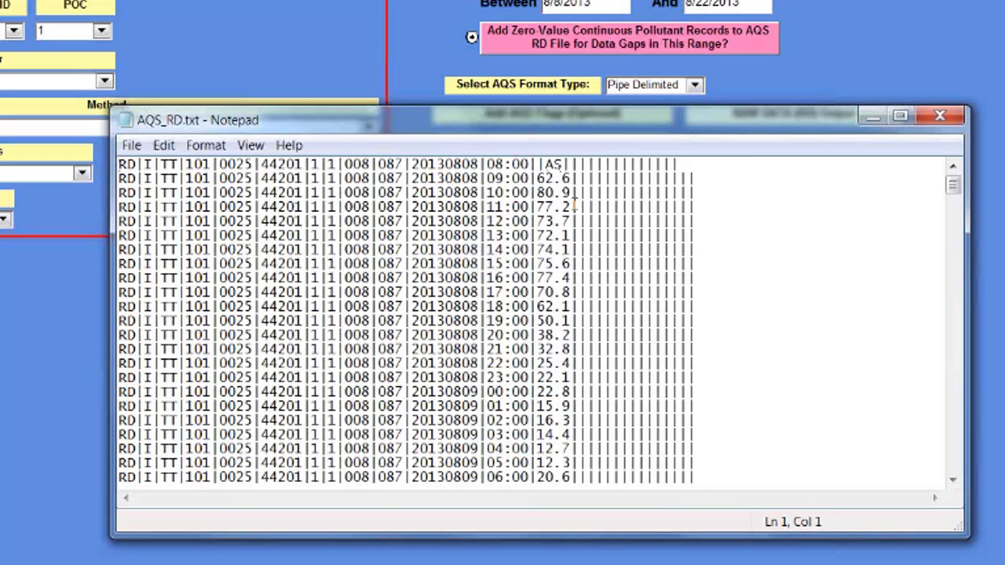
Examine the hourly records throughout AQS_RD.txt and return to the beginning of the file.
left_click(953, 463)
left_click(952, 463)
left_click(952, 463)
left_click(952, 463)
left_click(952, 463)
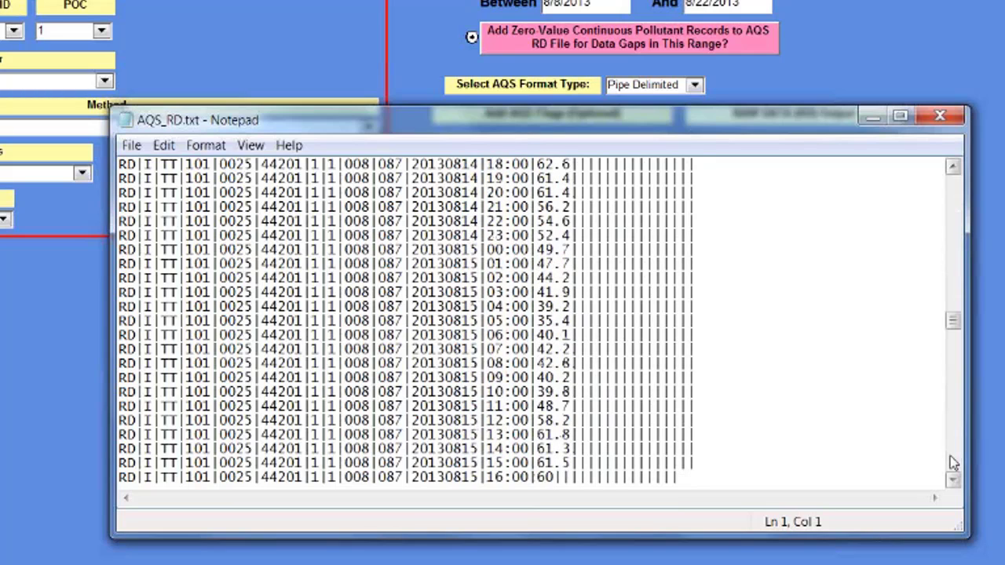
left_click(952, 463)
left_click(952, 463)
left_click(952, 463)
left_click(953, 314)
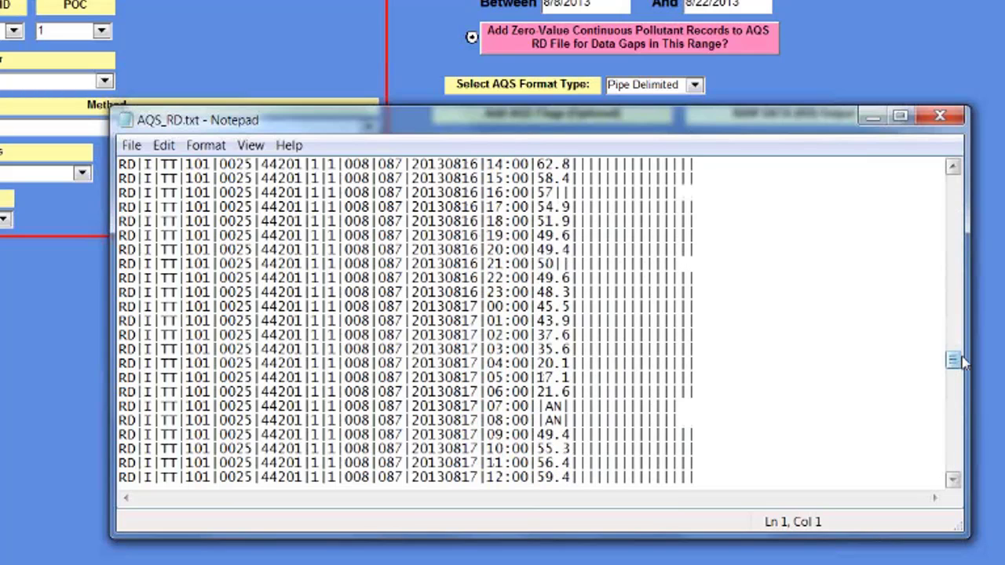
left_click(953, 464)
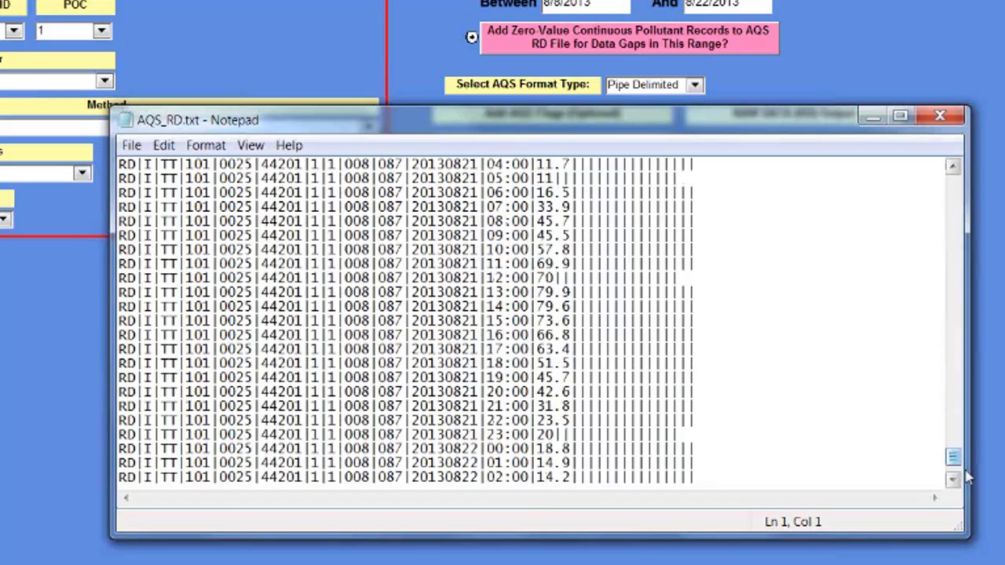
left_click_drag(953, 458, 960, 174)
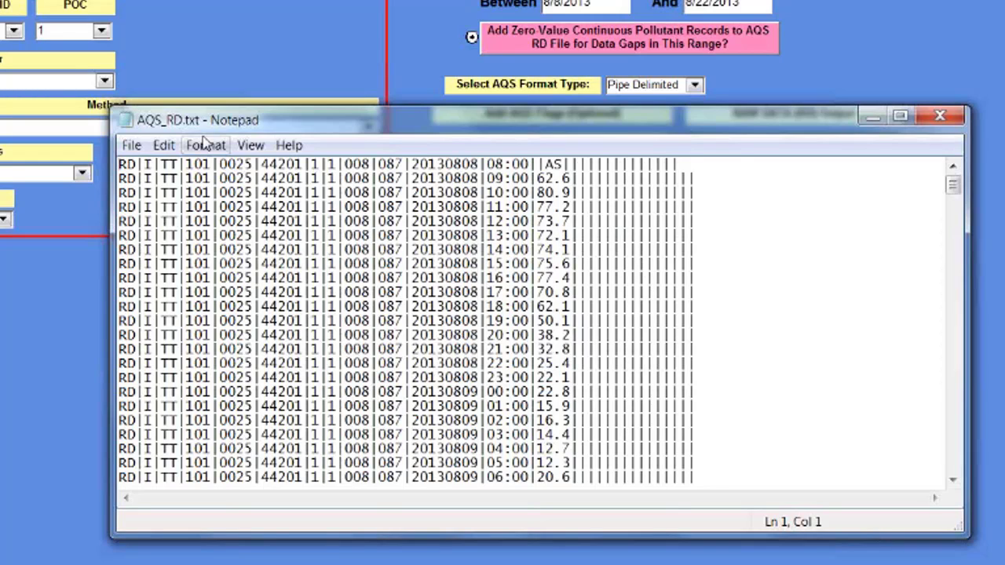
Save a copy of the raw data file in the IntoAQS folder as Ozone_0025_RD_080813_082213.
left_click(132, 146)
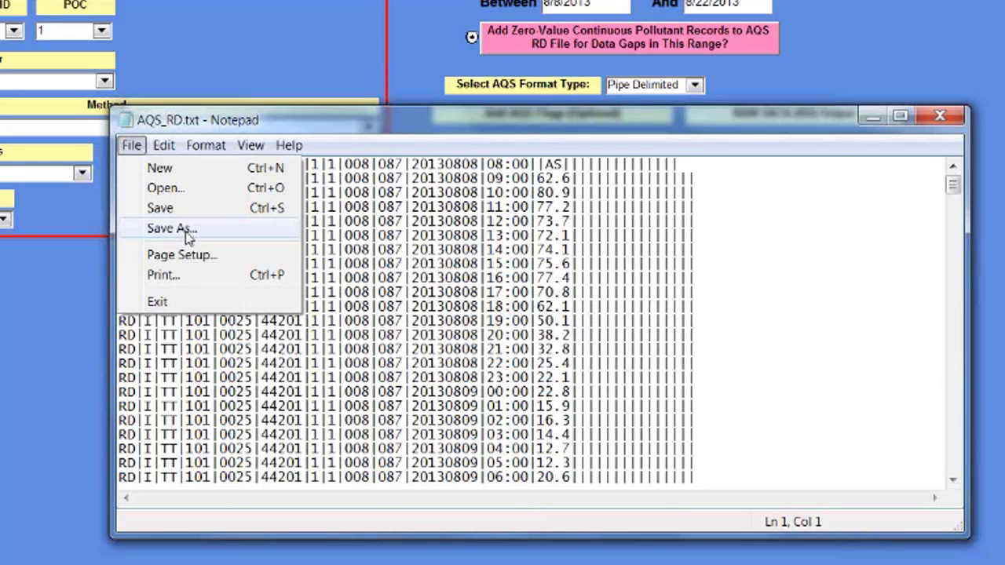
left_click(186, 231)
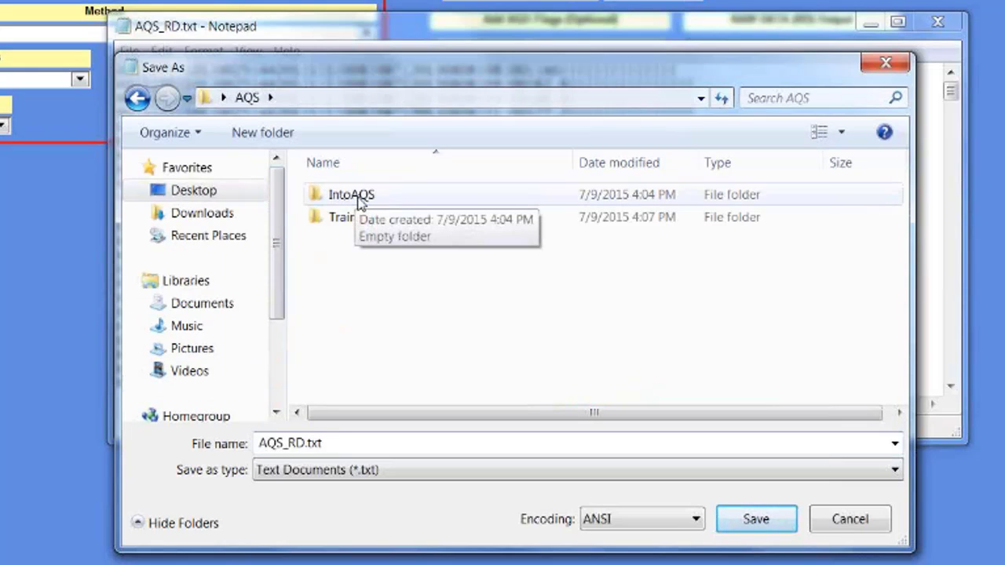
double_click(353, 195)
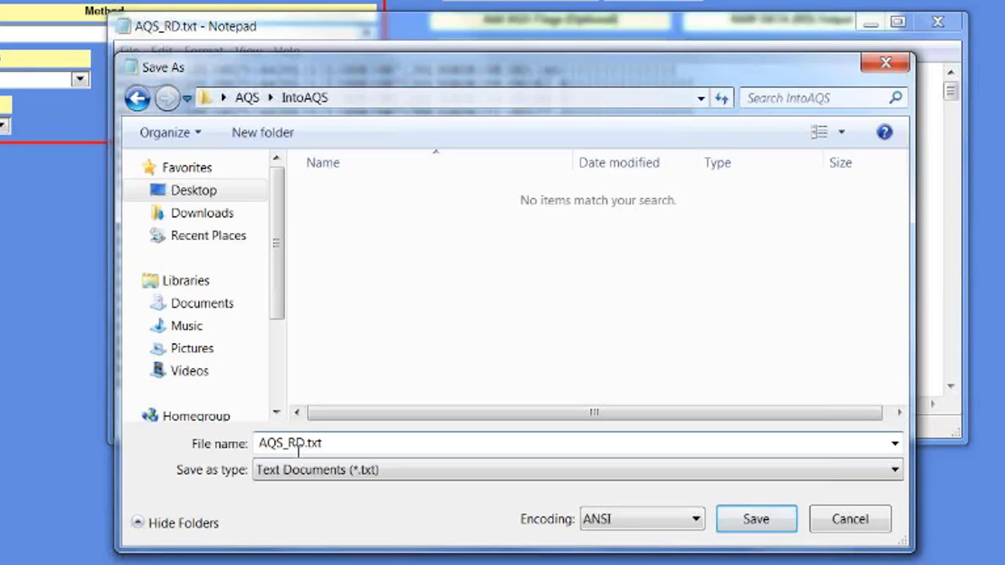
double_click(298, 445)
type("Ozone_00")
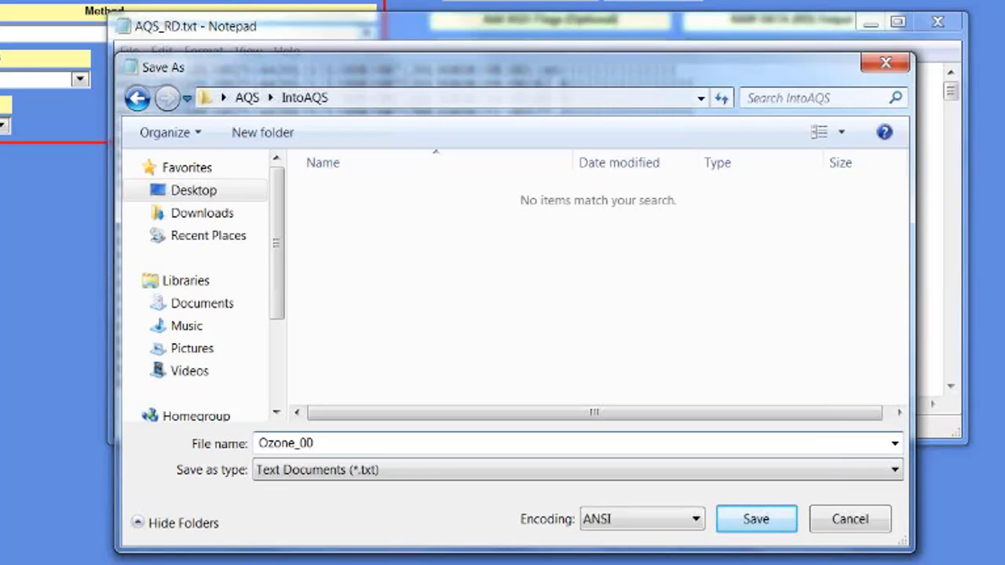
type("25_RD_0808")
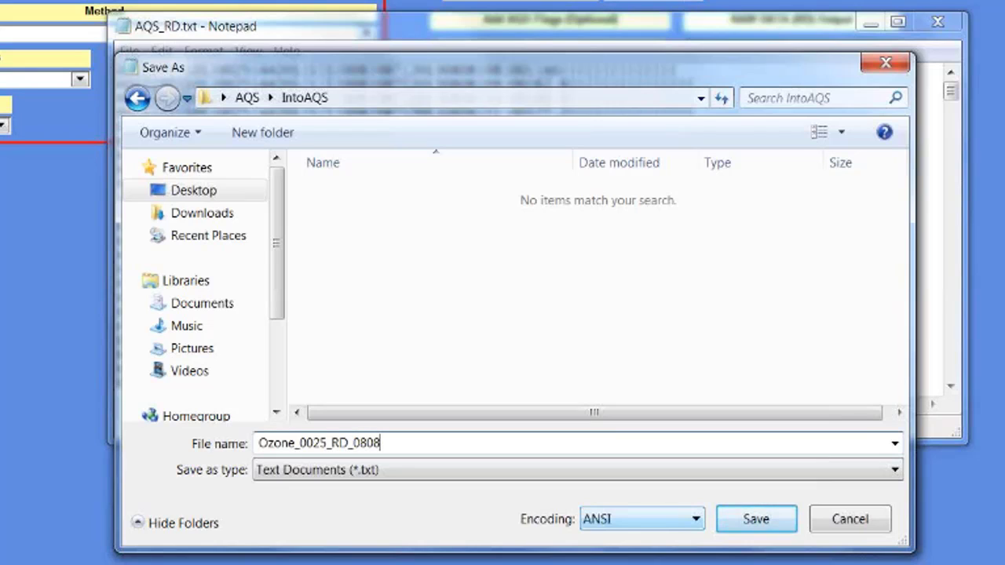
type("13_082213")
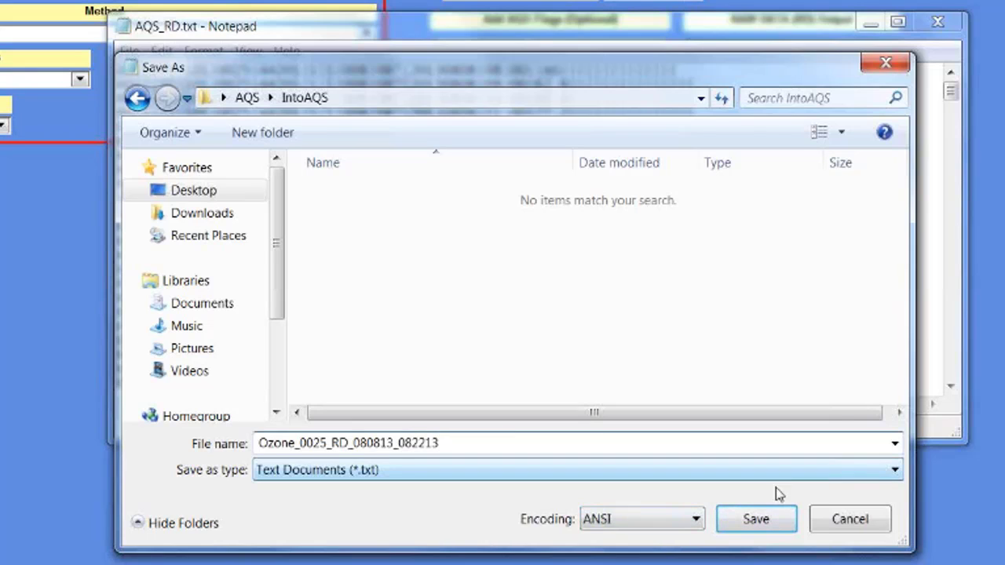
left_click(758, 519)
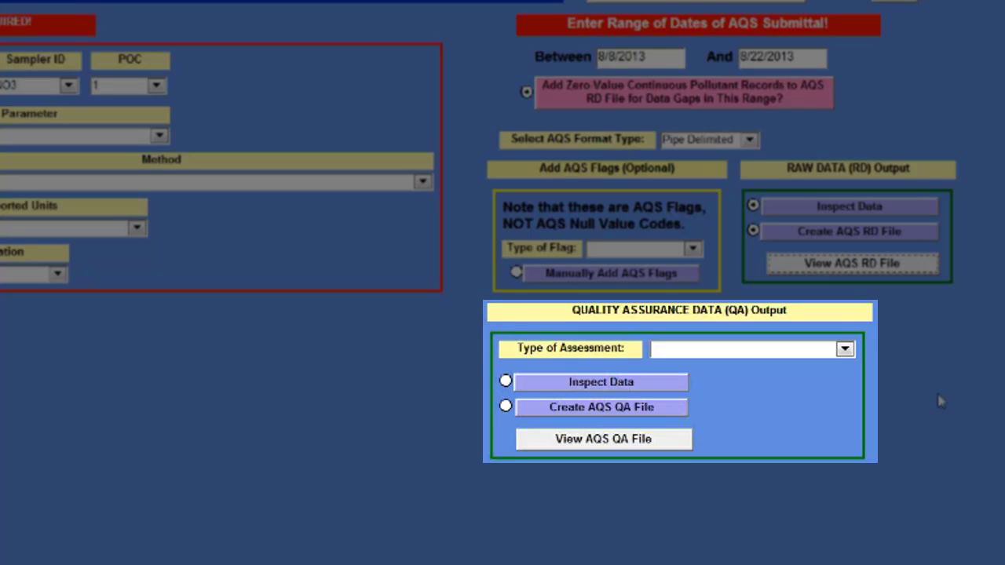
Choose 1-Point Quality Control (QC) as the quality assurance assessment type and inspect its data.
left_click(845, 350)
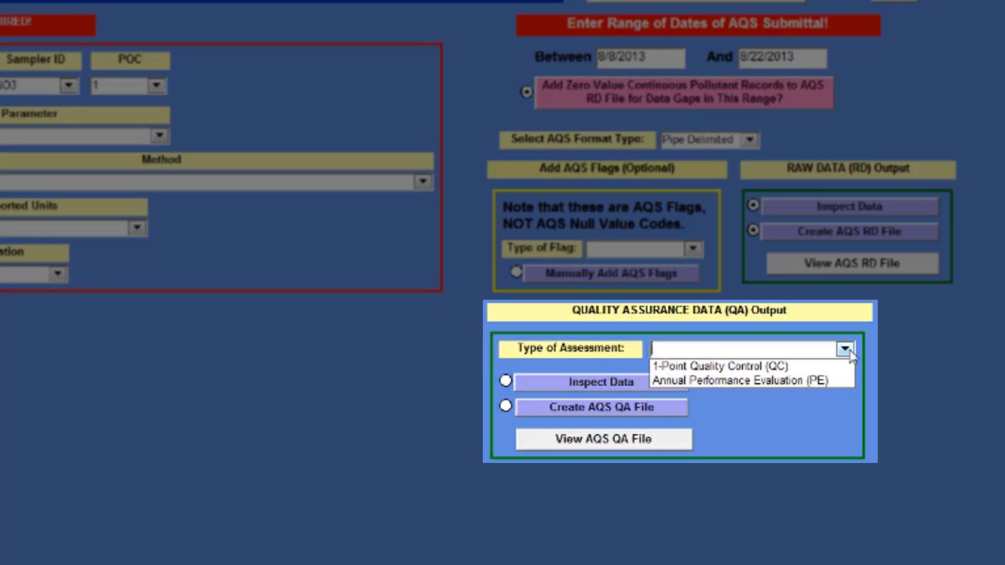
left_click(838, 367)
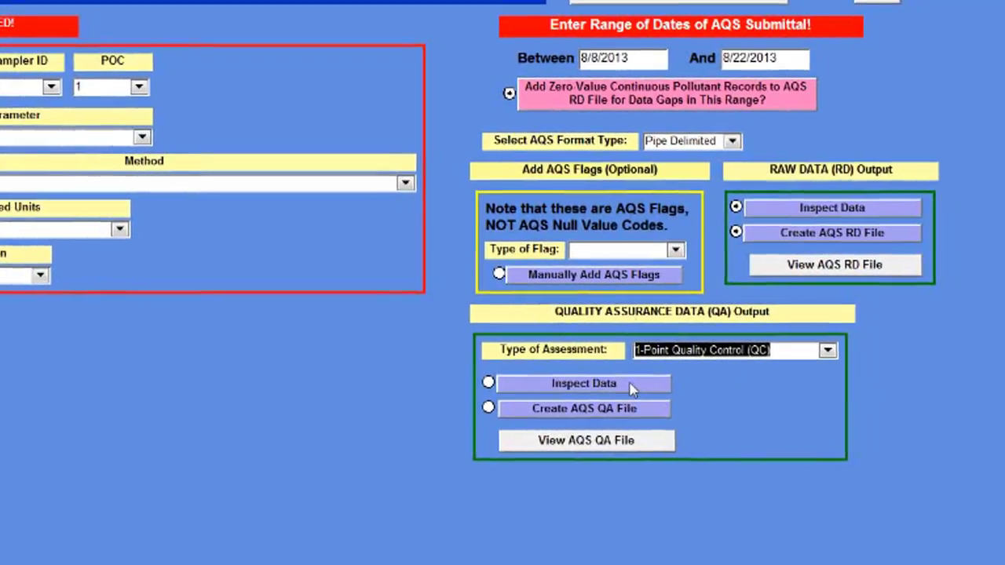
left_click(646, 388)
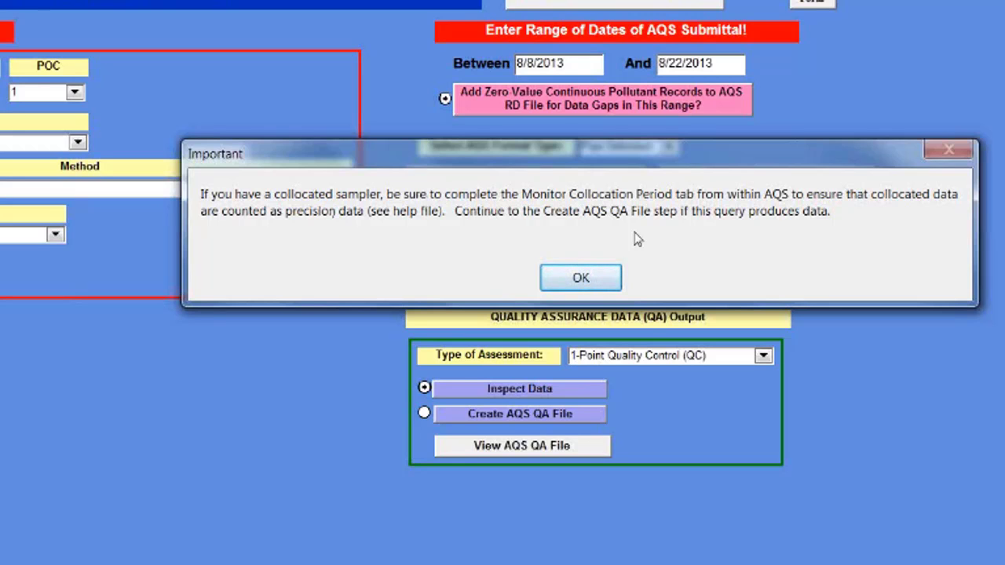
left_click(581, 277)
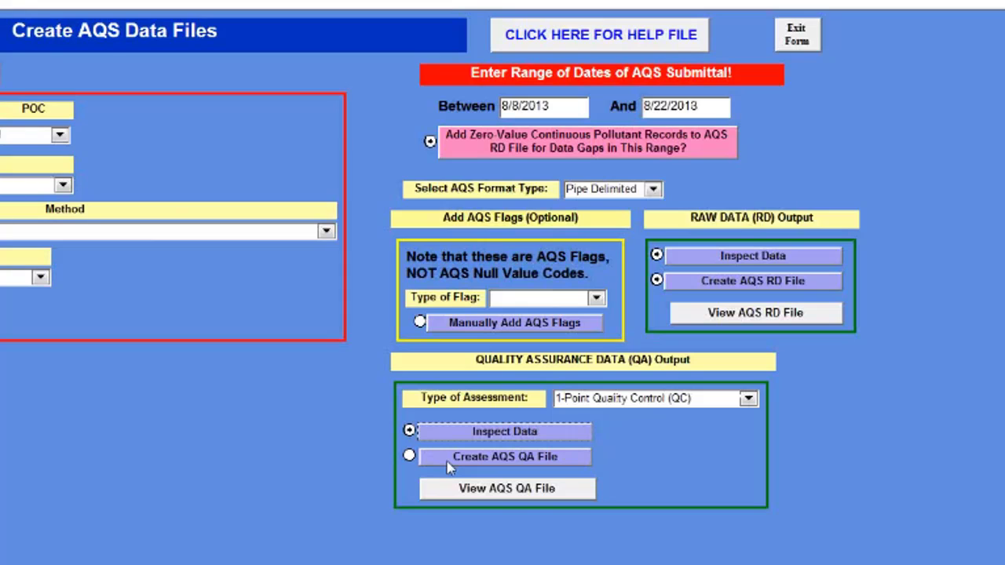
Create the pipe-delimited AQS quality assurance (QA) file and open it for viewing.
left_click(449, 466)
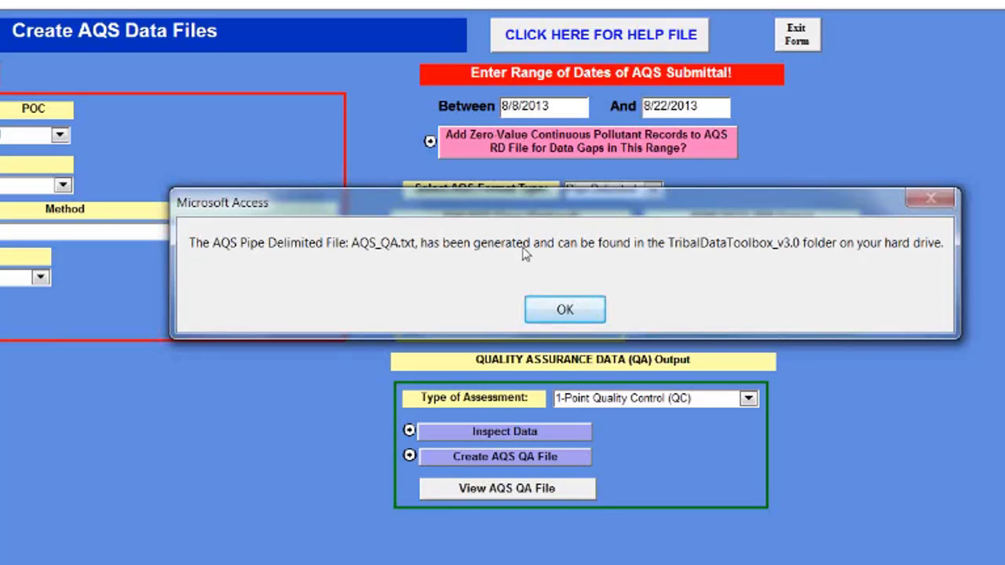
left_click(566, 312)
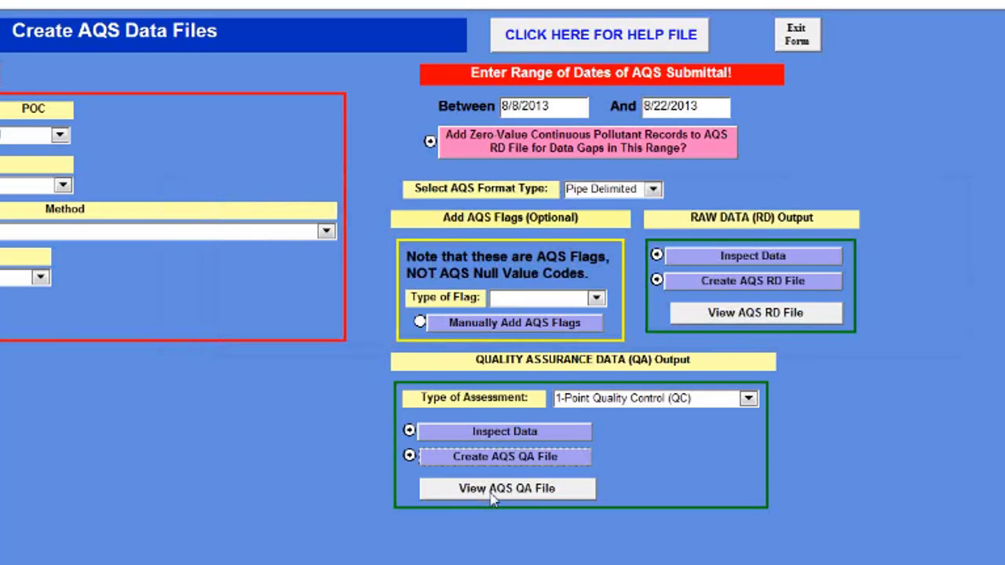
left_click(491, 488)
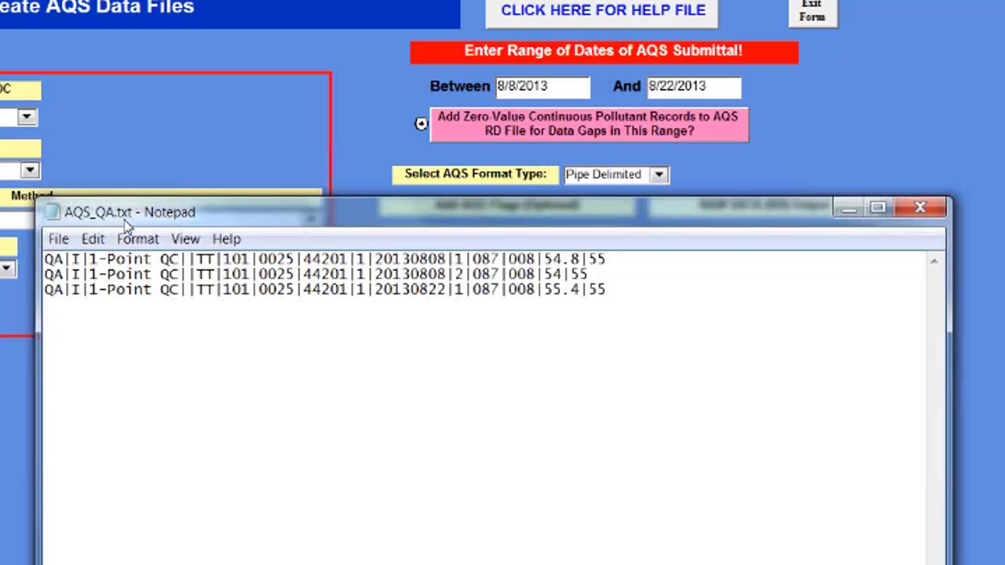
Save a copy of the QA file in the desktop's AQS > IntoAQS folder as Ozone_0025_QA_080813_082213, and close it.
left_click(64, 241)
left_click(107, 306)
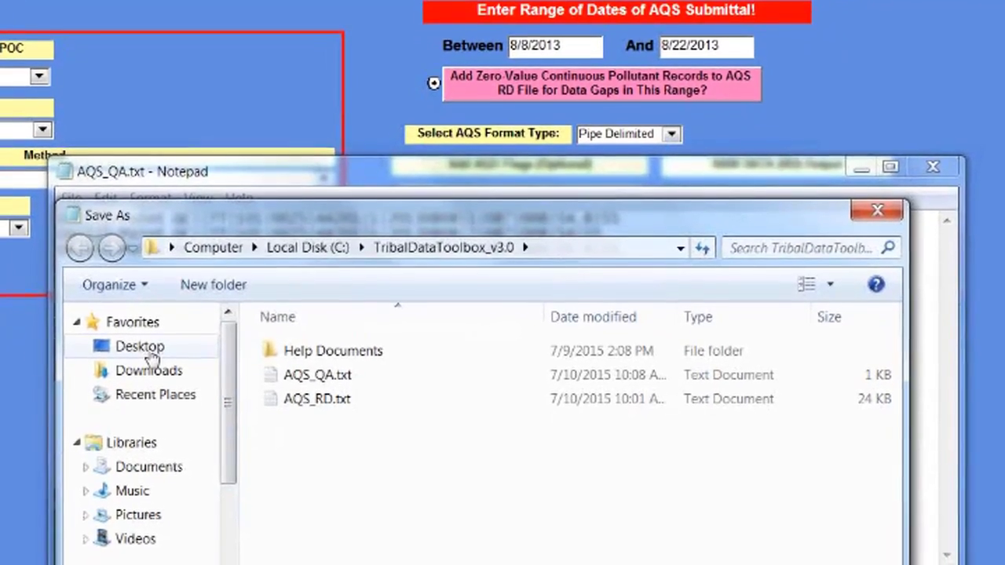
left_click(145, 342)
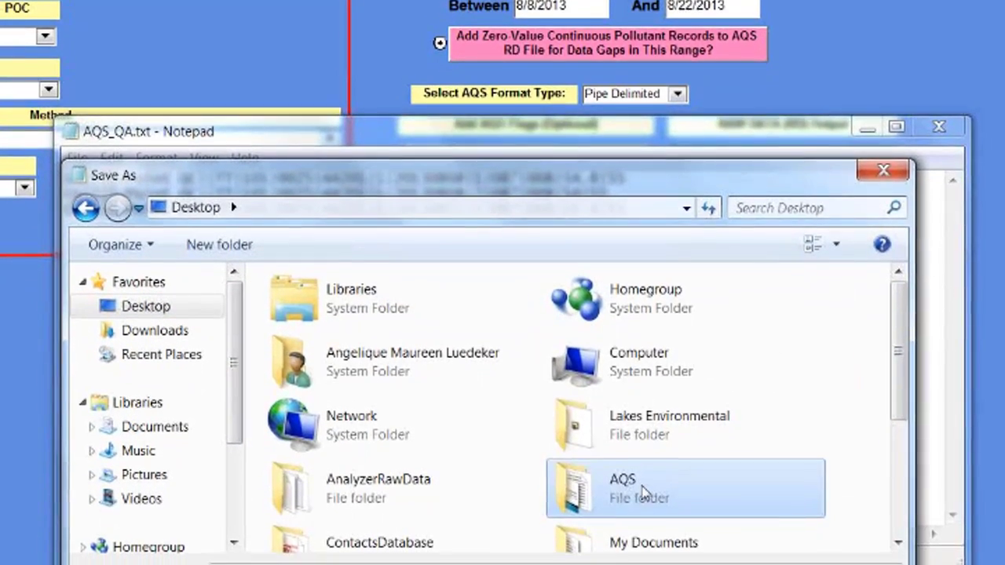
double_click(638, 515)
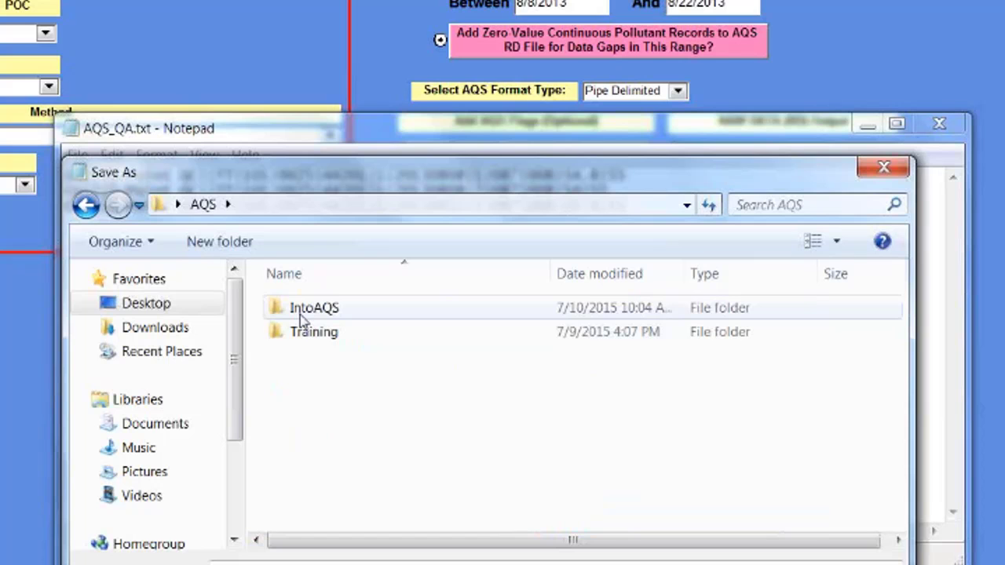
double_click(298, 310)
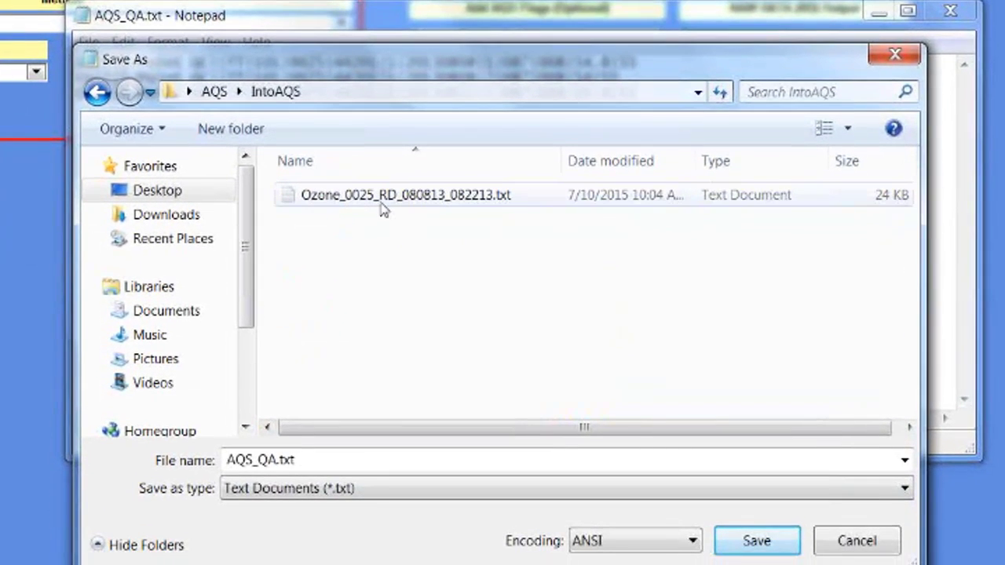
double_click(302, 463)
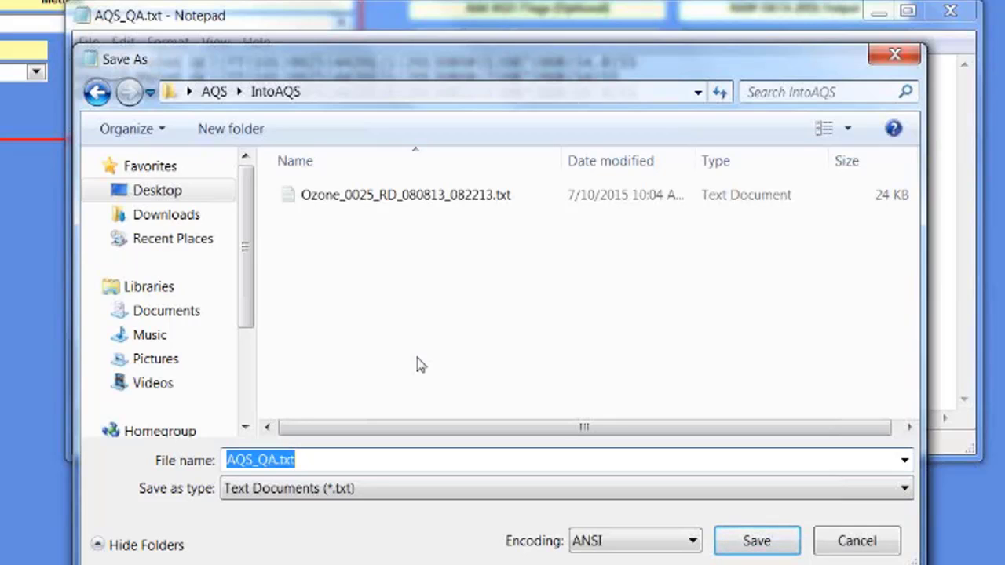
type("Ozonwde")
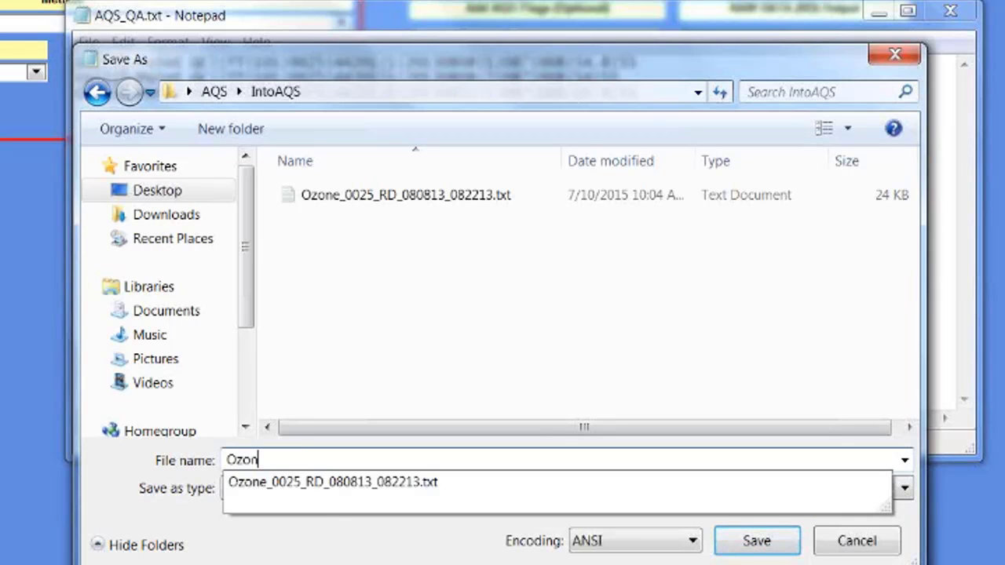
key("BackSpace")
key("BackSpace")
key("BackSpace")
type("e_0025_QA_")
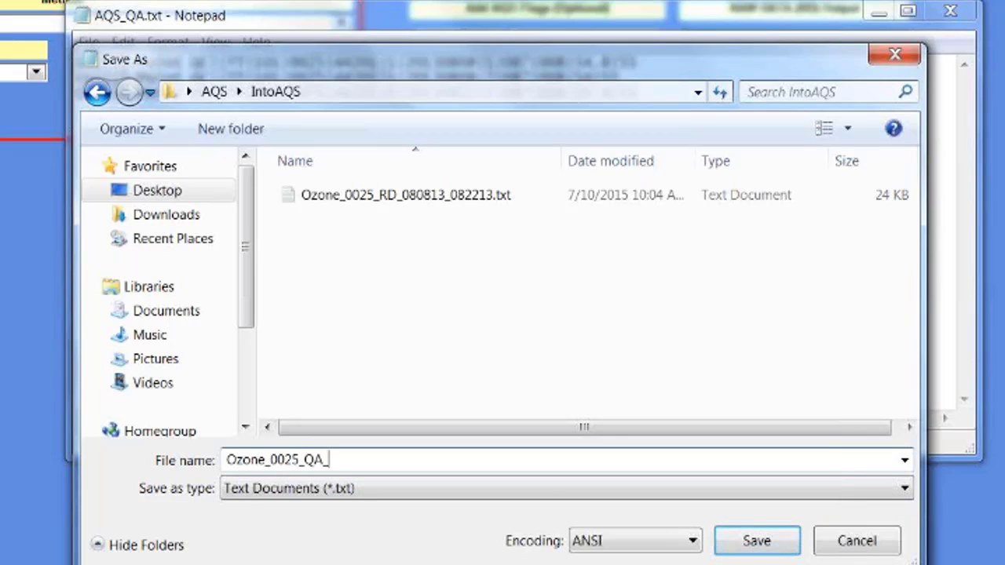
type("080813_")
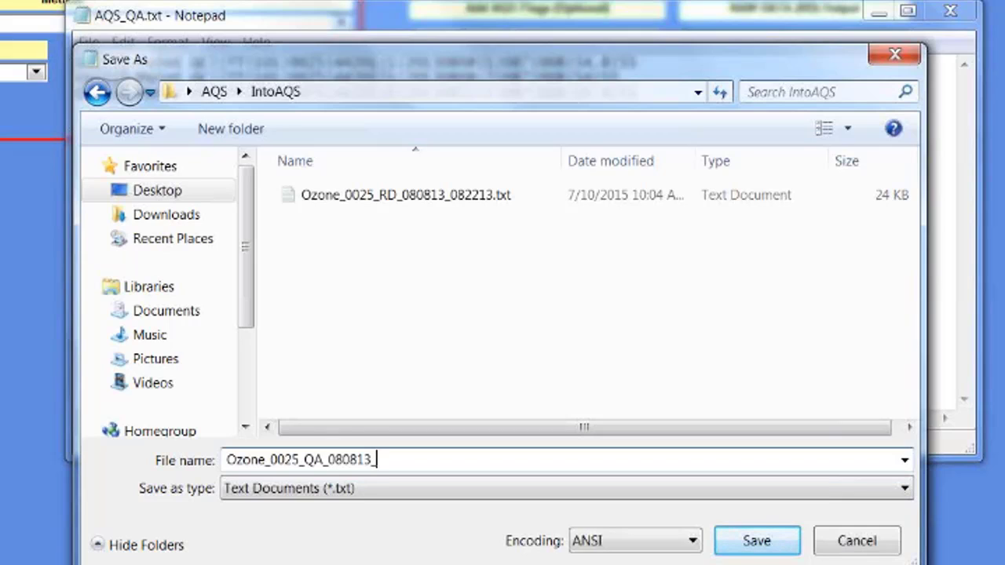
type("082213")
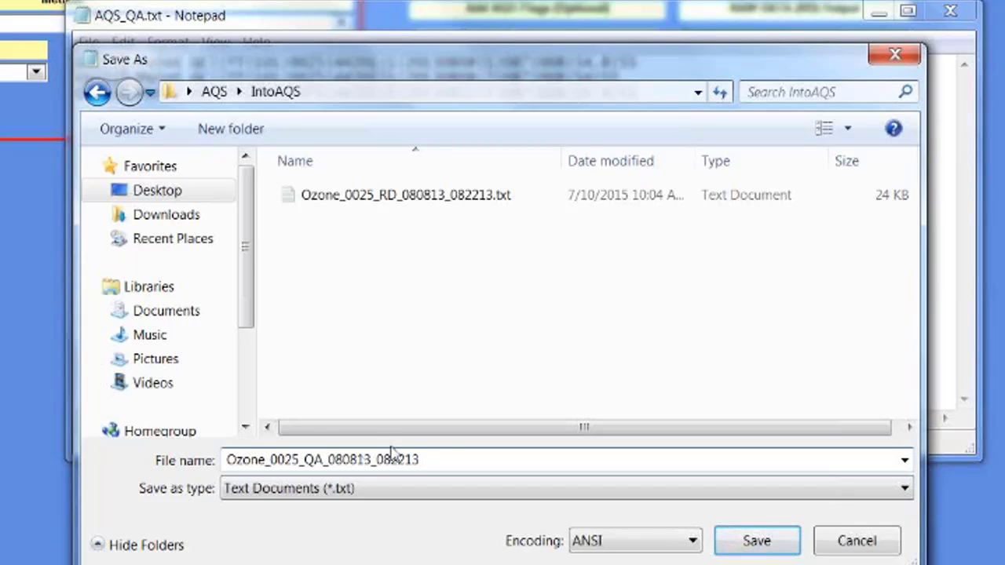
left_click(770, 552)
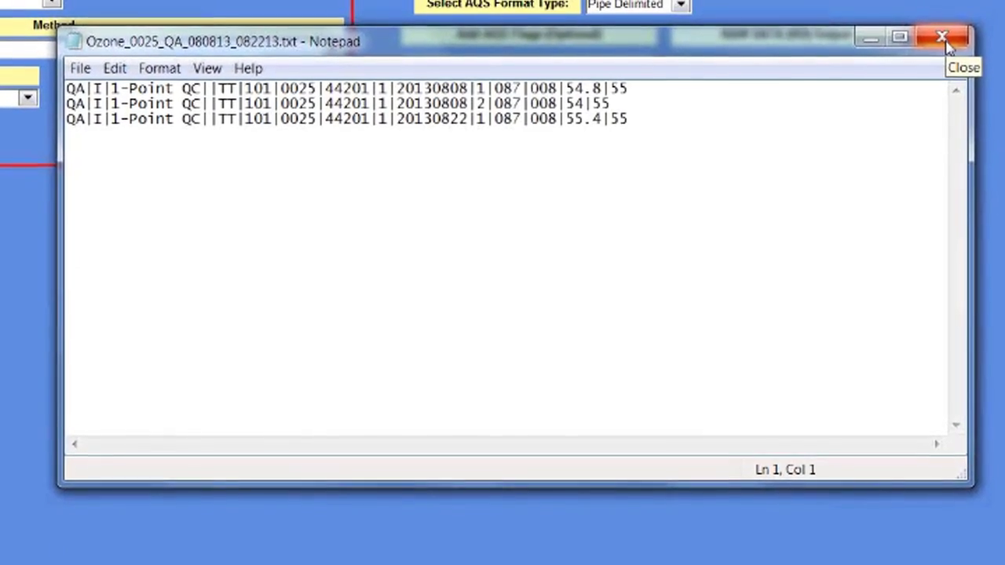
left_click(950, 15)
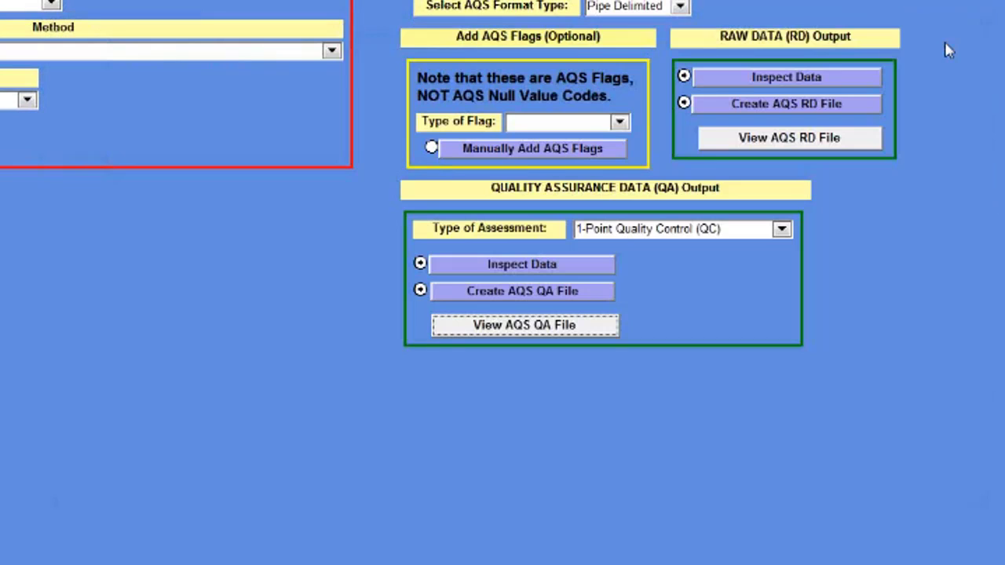